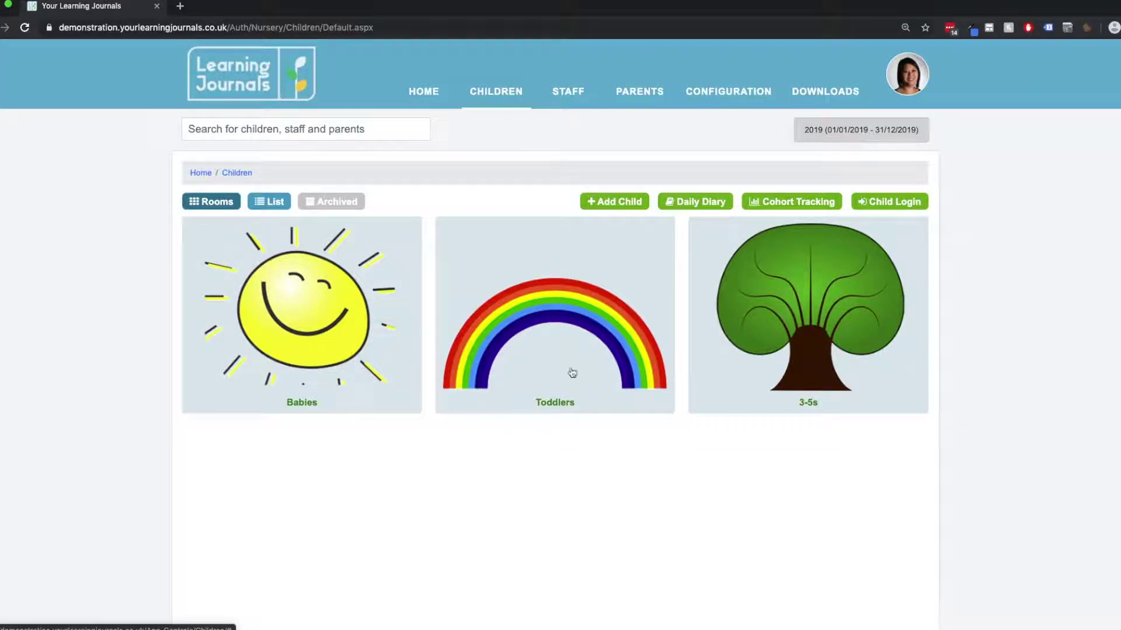
- Open the 3-5s room and show its children as a list
{"action": "left_click", "coordinate": [836, 320]}
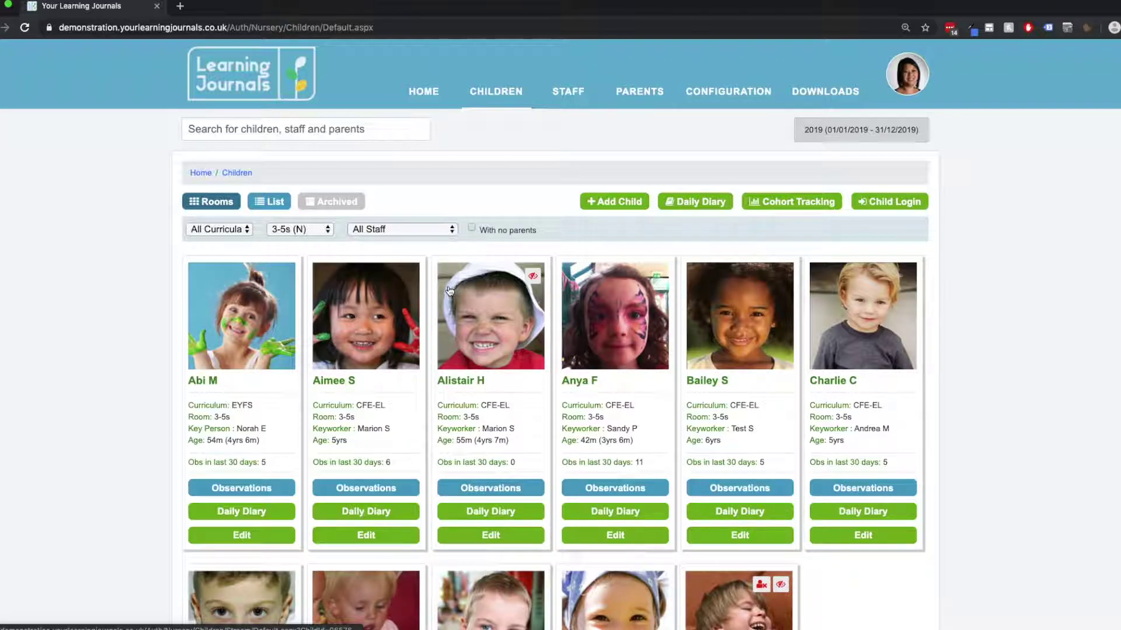
{"action": "left_click", "coordinate": [271, 202]}
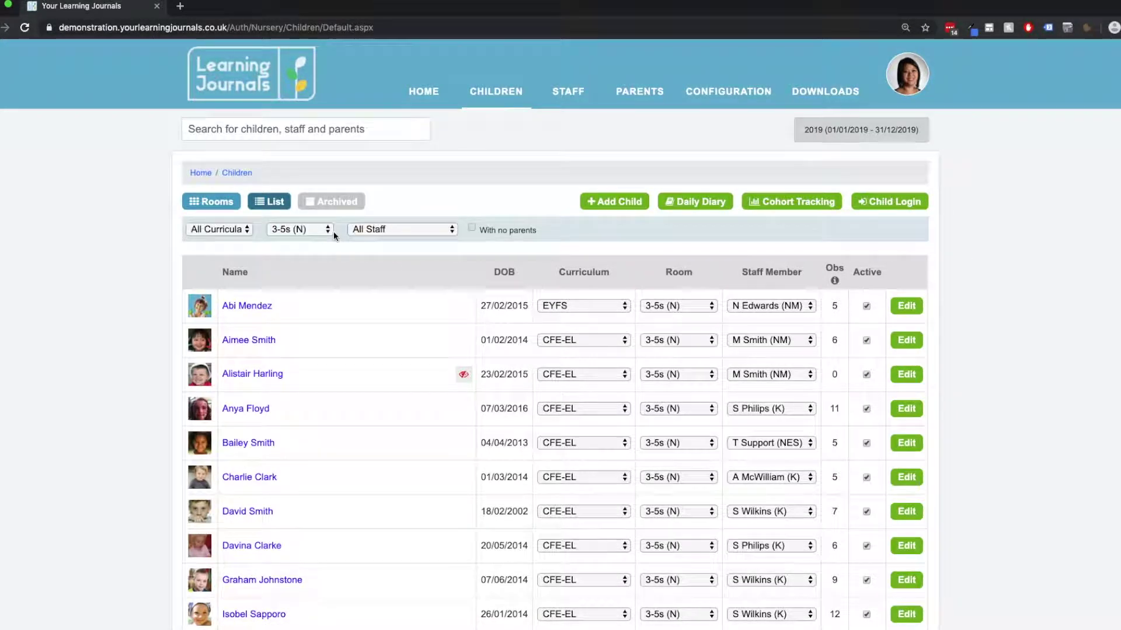
{"action": "scroll", "coordinate": [531, 280], "scroll_direction": "down", "scroll_amount": 2}
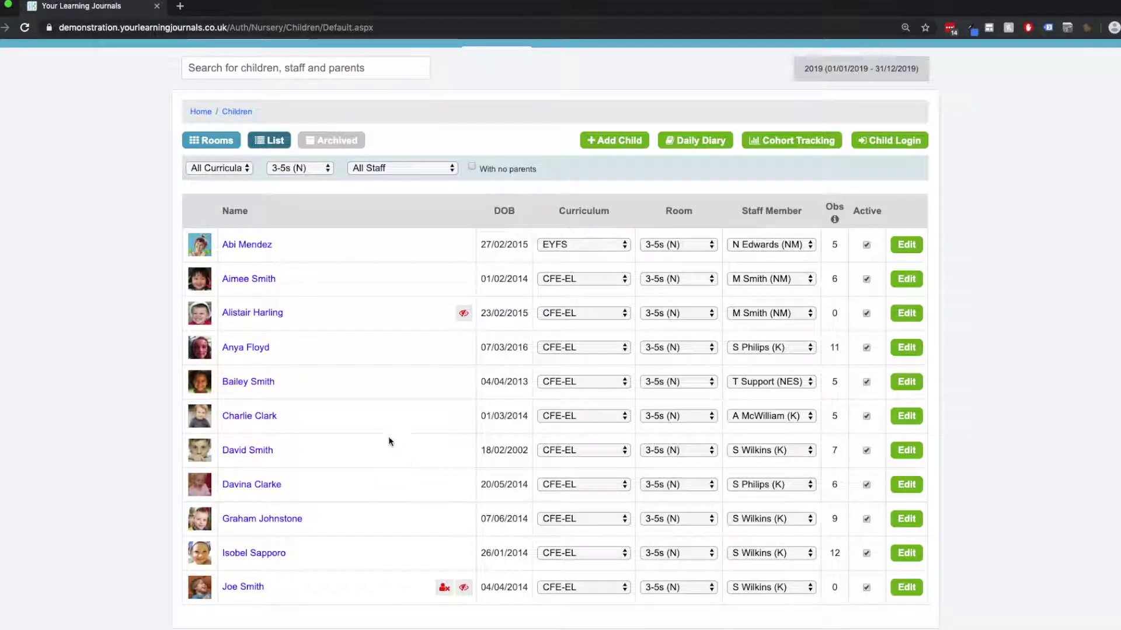
- Move the sixth child in the list to the Toddlers (N) room and back to 3-5s (N)
{"action": "left_click", "coordinate": [669, 417]}
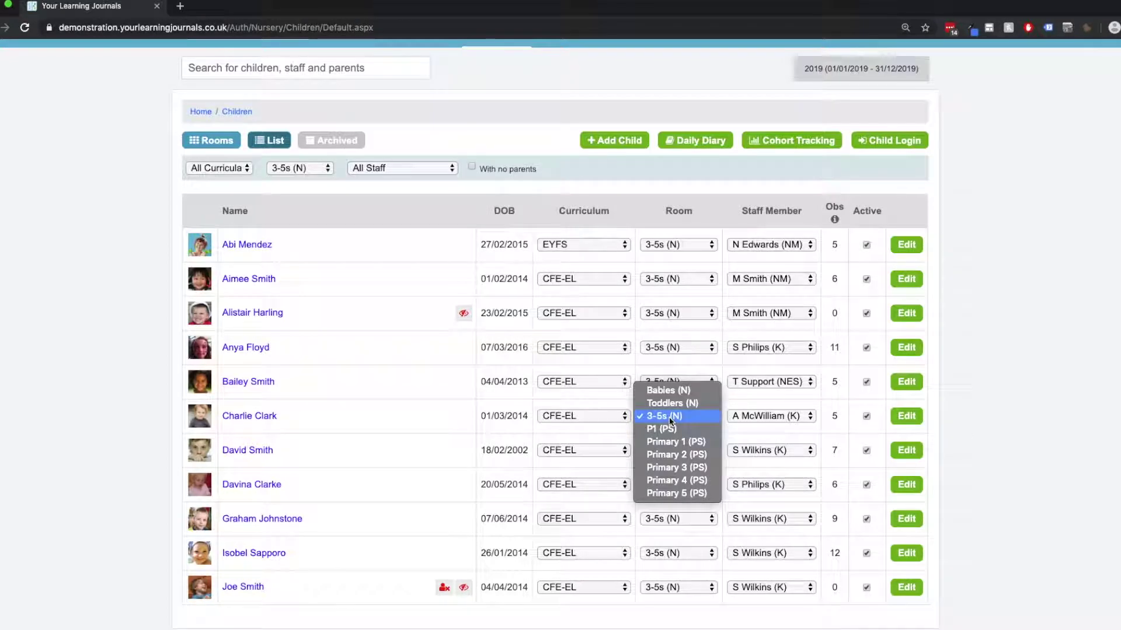
{"action": "left_click", "coordinate": [670, 404]}
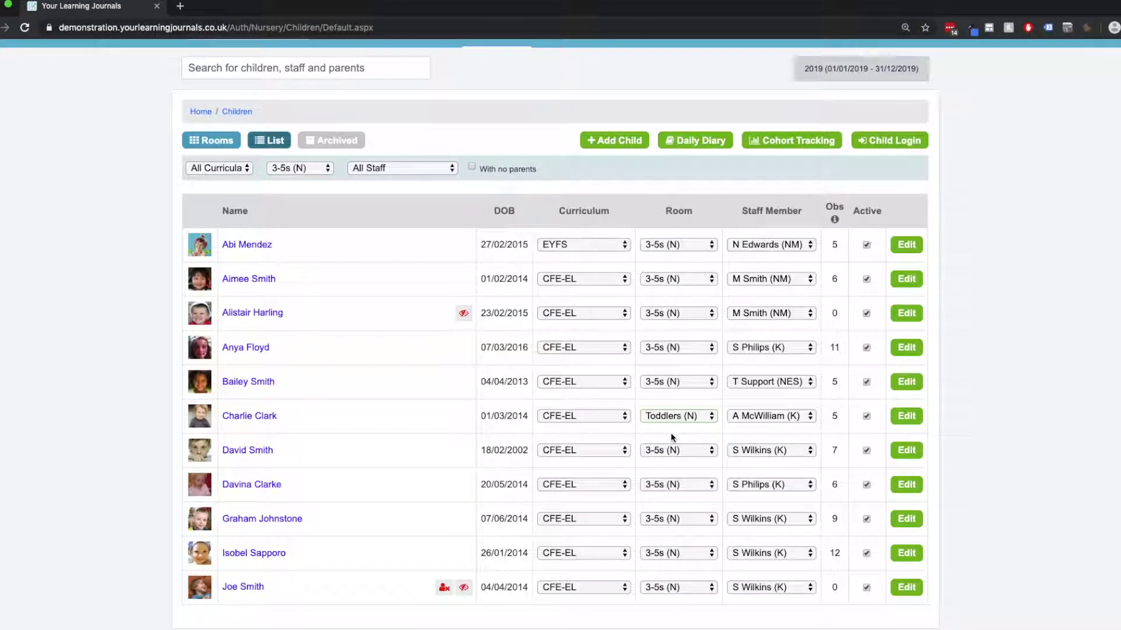
{"action": "left_click", "coordinate": [666, 419]}
{"action": "left_click", "coordinate": [663, 428]}
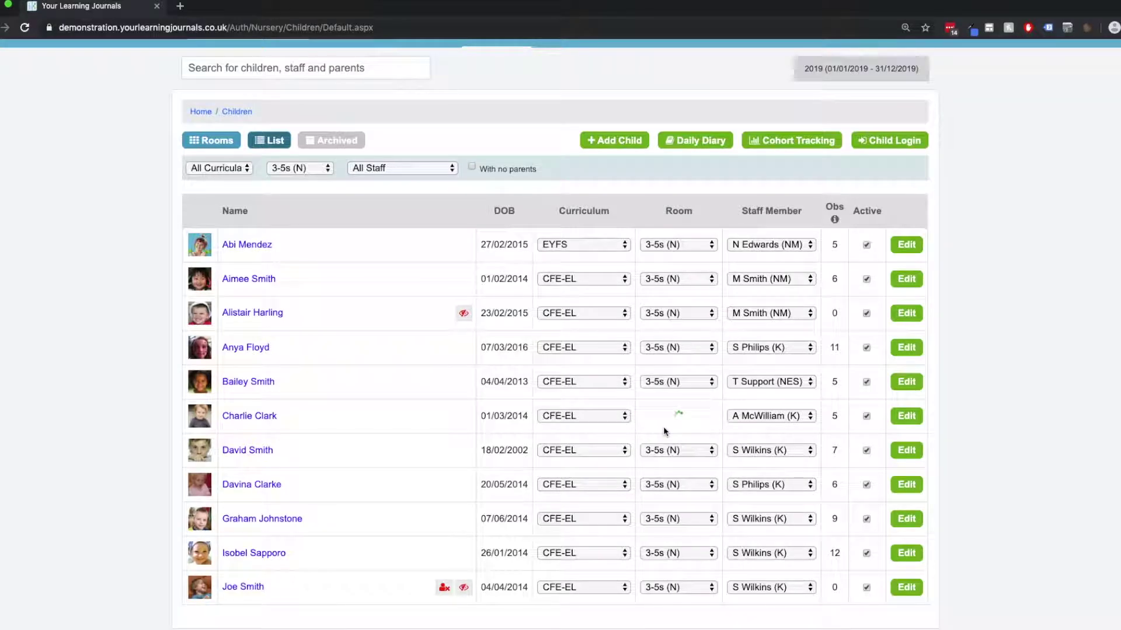
- Assign the sixth child in the list to the same staff member as the first child
{"action": "left_click", "coordinate": [771, 419]}
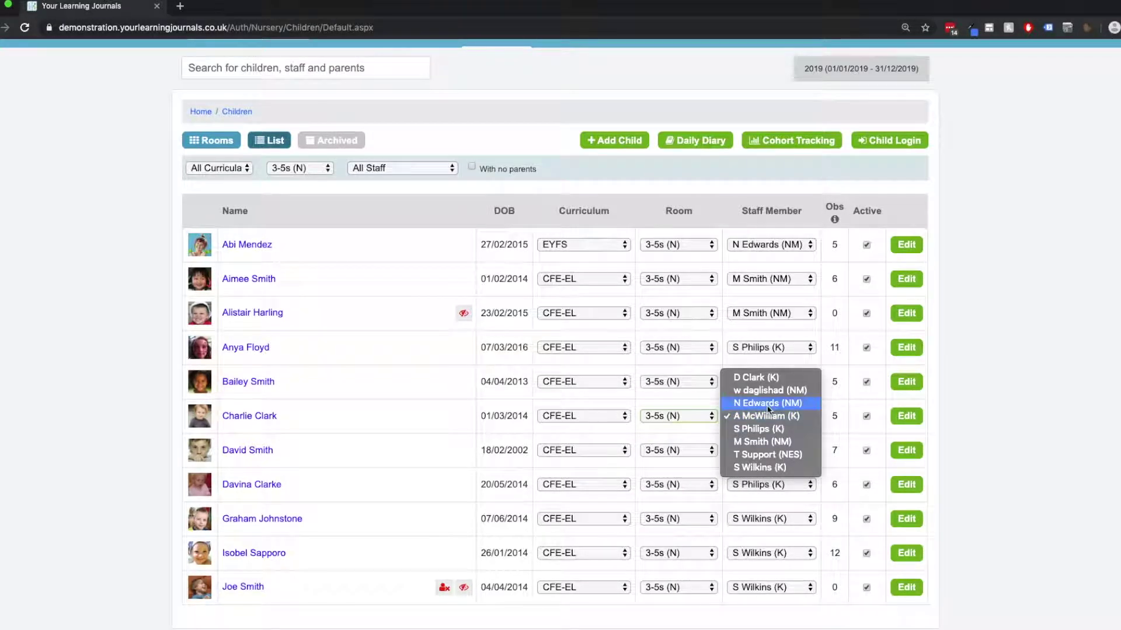
{"action": "left_click", "coordinate": [768, 404]}
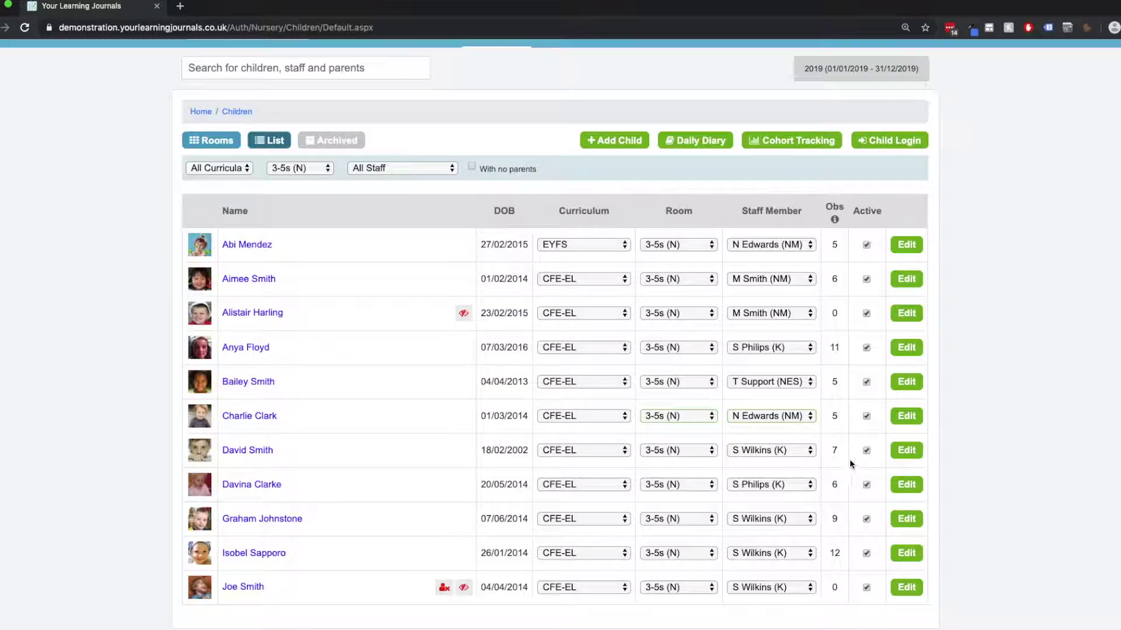
- Archive the seventh child in the list by clearing their active status
{"action": "left_click", "coordinate": [866, 451]}
{"action": "left_click", "coordinate": [867, 451]}
{"action": "scroll", "coordinate": [519, 374], "scroll_direction": "up", "scroll_amount": 1}
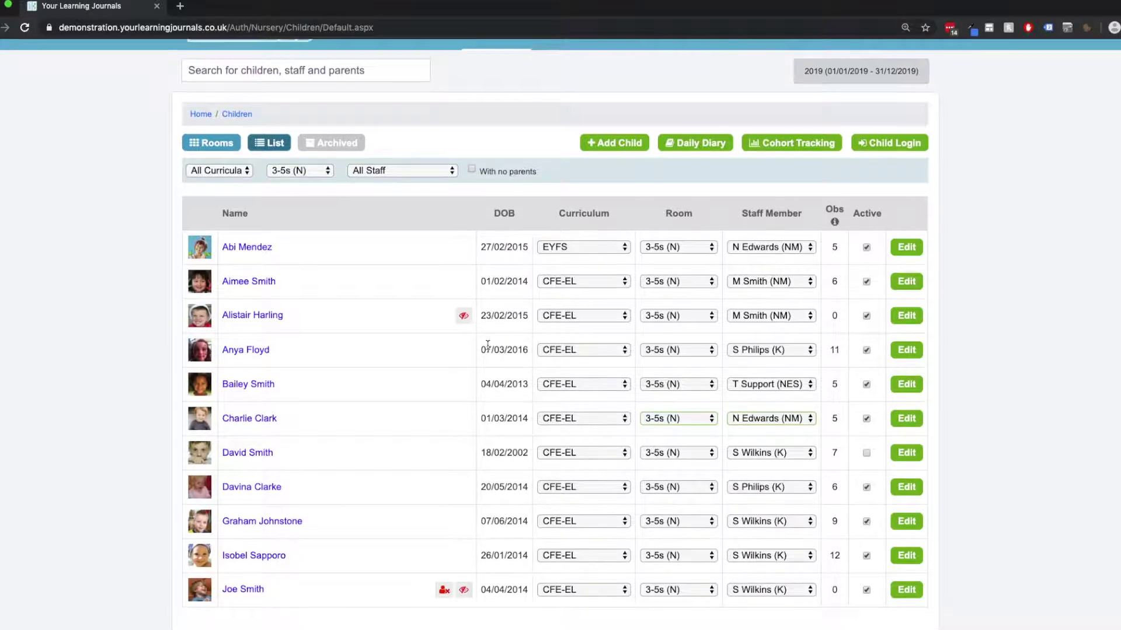
- Open the archived children list and look for the newly archived child
{"action": "left_click", "coordinate": [351, 146]}
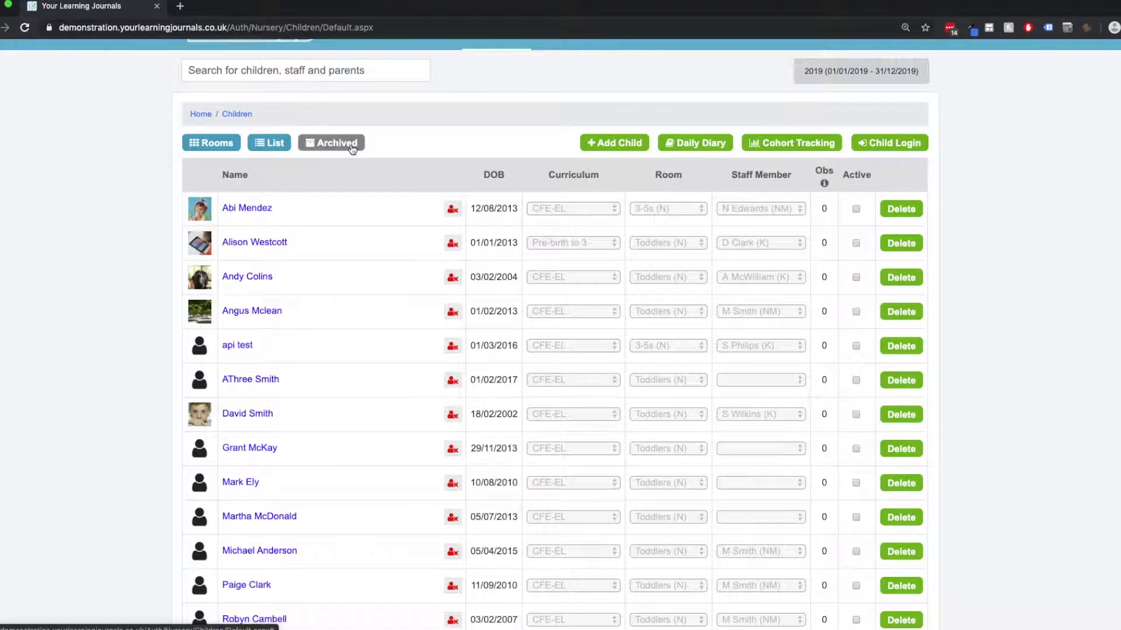
{"action": "scroll", "coordinate": [550, 261], "scroll_direction": "down", "scroll_amount": 2}
{"action": "scroll", "coordinate": [551, 261], "scroll_direction": "down", "scroll_amount": 1}
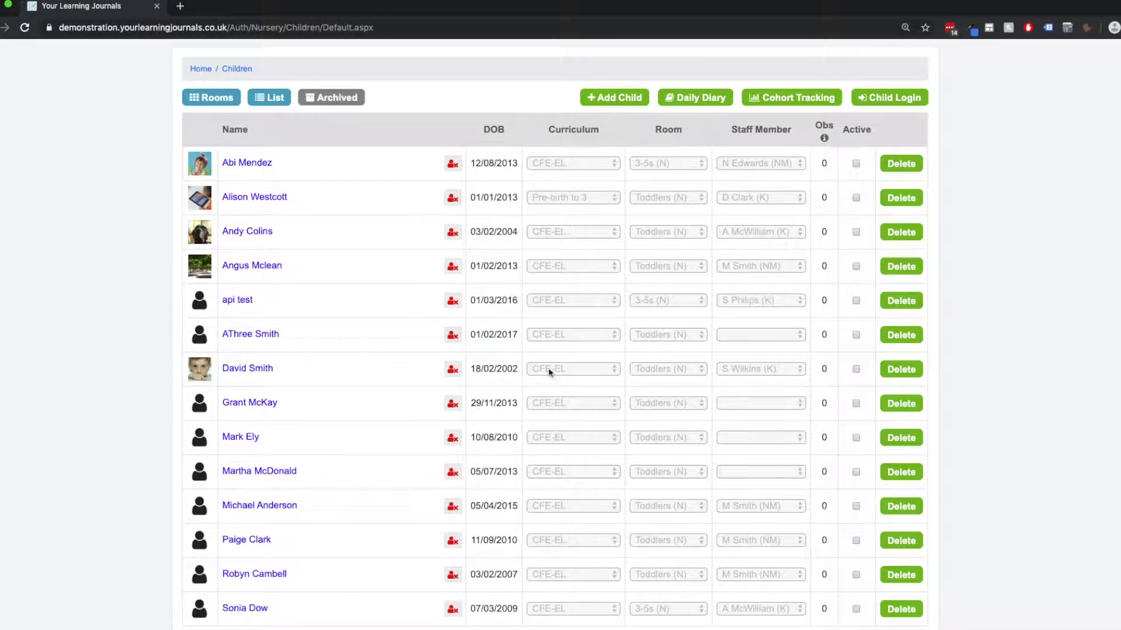
{"action": "scroll", "coordinate": [820, 374], "scroll_direction": "down", "scroll_amount": 1}
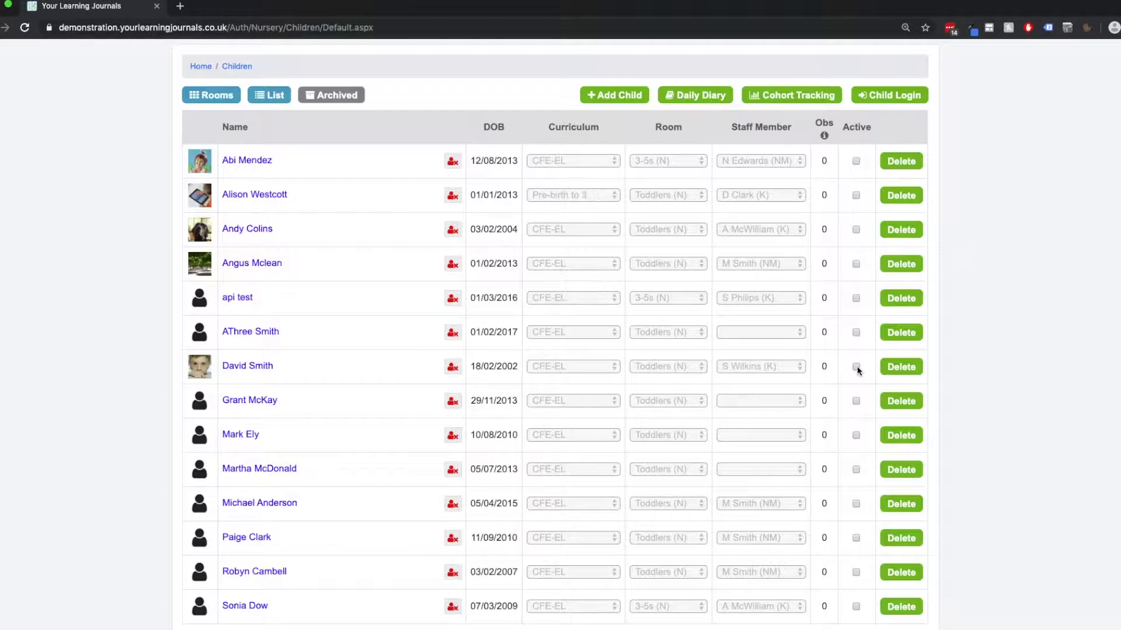
- Request permanent deletion of the newly archived child but cancel it, and mark the child active again instead
{"action": "left_click", "coordinate": [892, 368]}
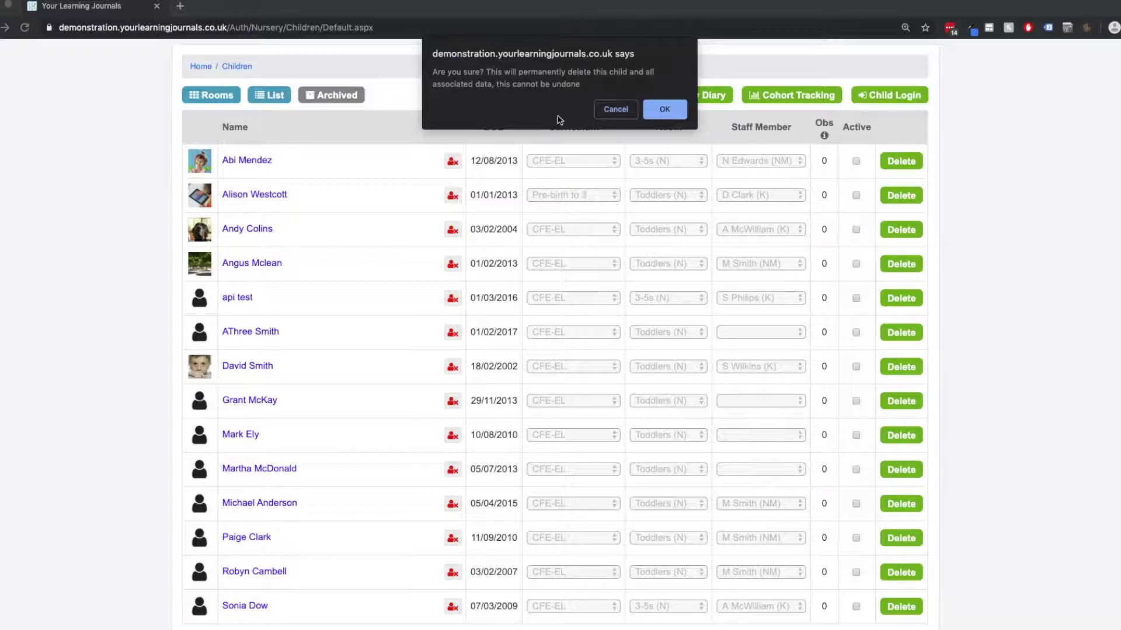
{"action": "left_click", "coordinate": [612, 111]}
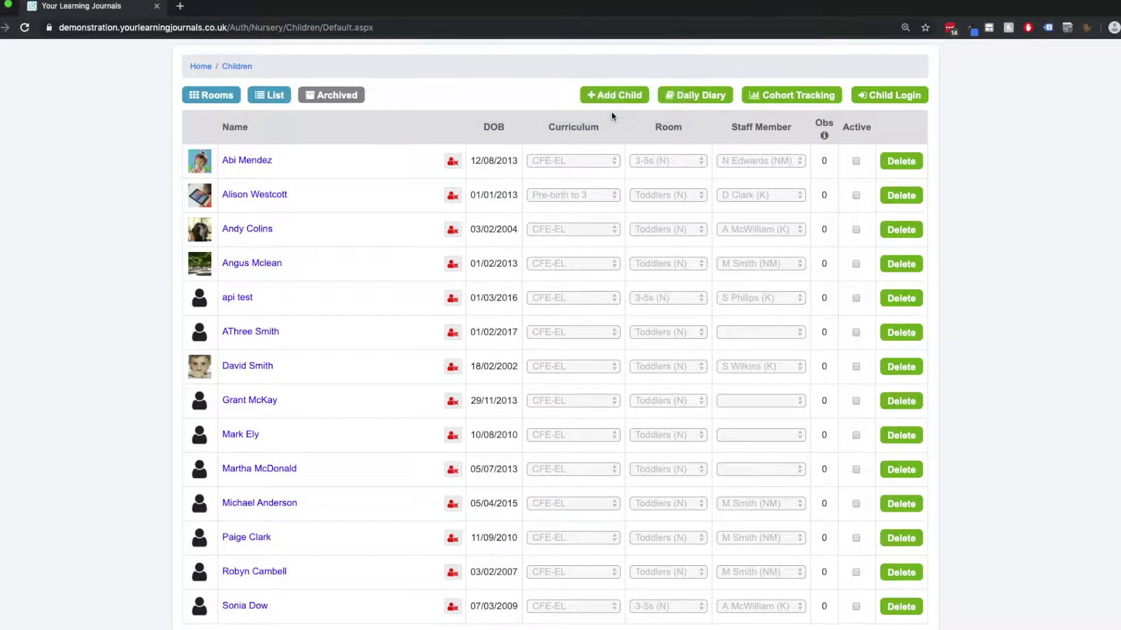
{"action": "left_click", "coordinate": [856, 367]}
{"action": "scroll", "coordinate": [572, 204], "scroll_direction": "up", "scroll_amount": 2}
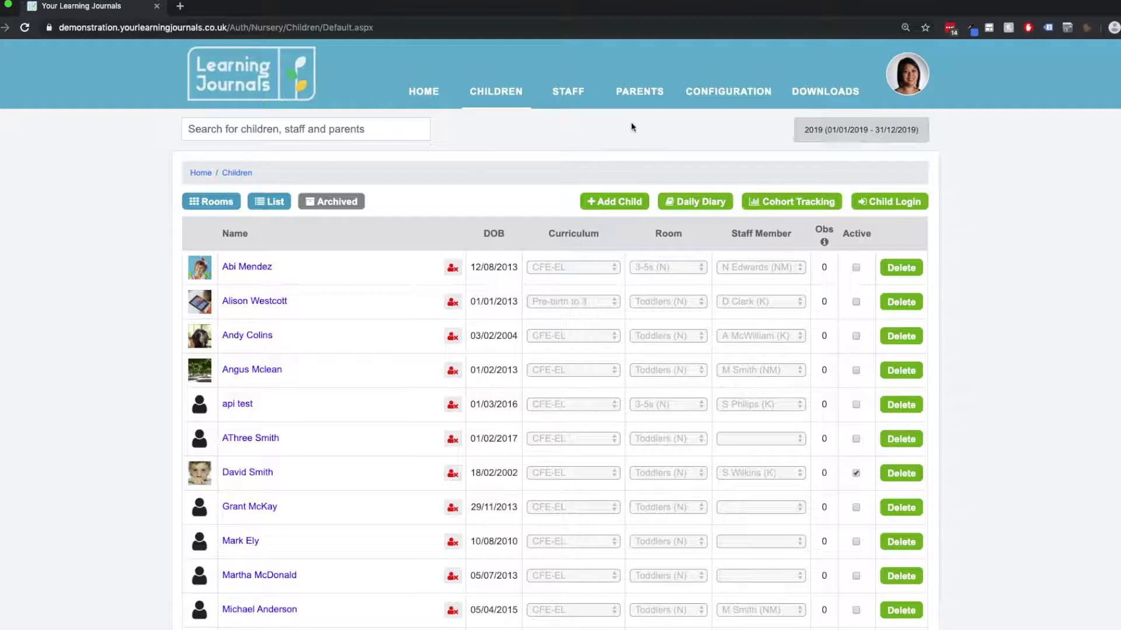
- Archive the third nursery manager in the staff list by making their record inactive and submitting it
{"action": "left_click", "coordinate": [578, 94]}
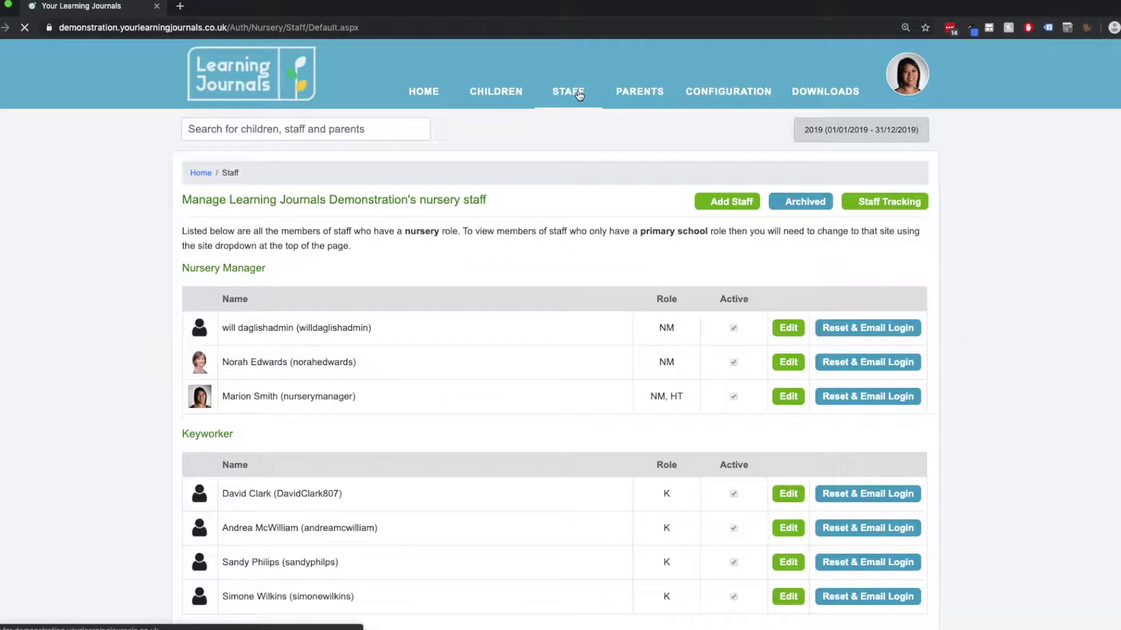
{"action": "scroll", "coordinate": [657, 202], "scroll_direction": "down", "scroll_amount": 1}
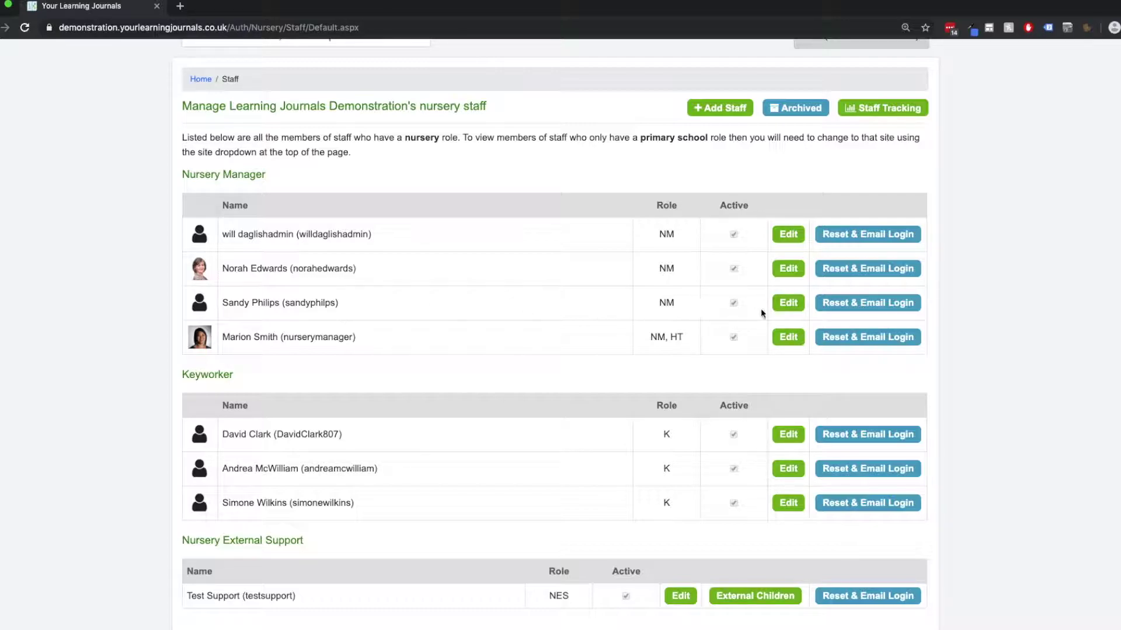
{"action": "left_click", "coordinate": [790, 303]}
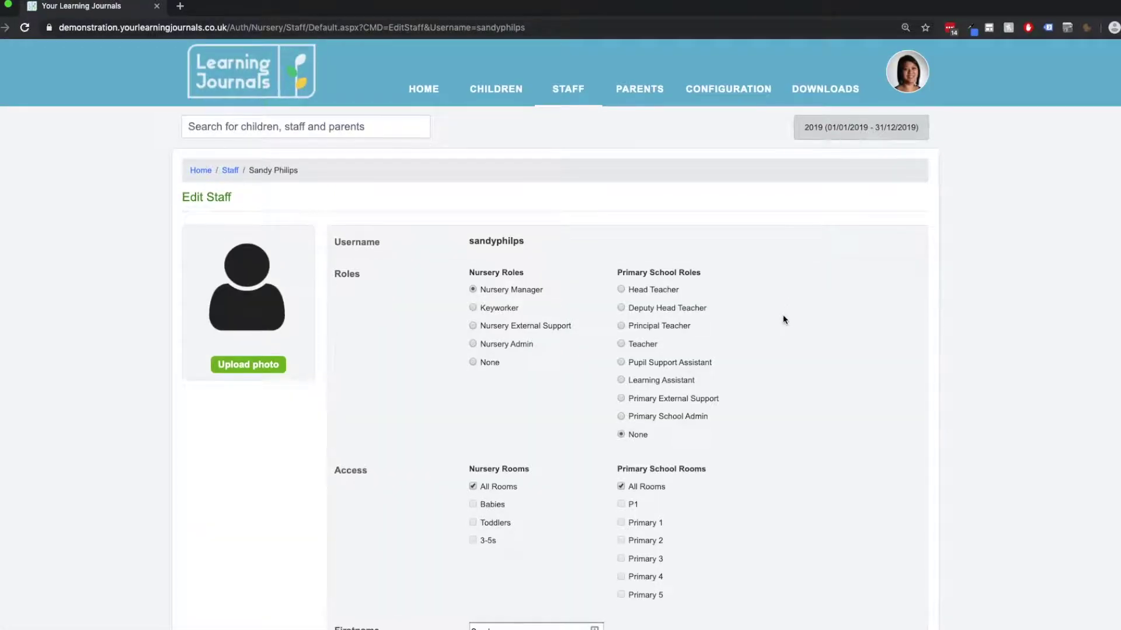
{"action": "scroll", "coordinate": [783, 314], "scroll_direction": "down", "scroll_amount": 1}
{"action": "scroll", "coordinate": [647, 251], "scroll_direction": "up", "scroll_amount": 1}
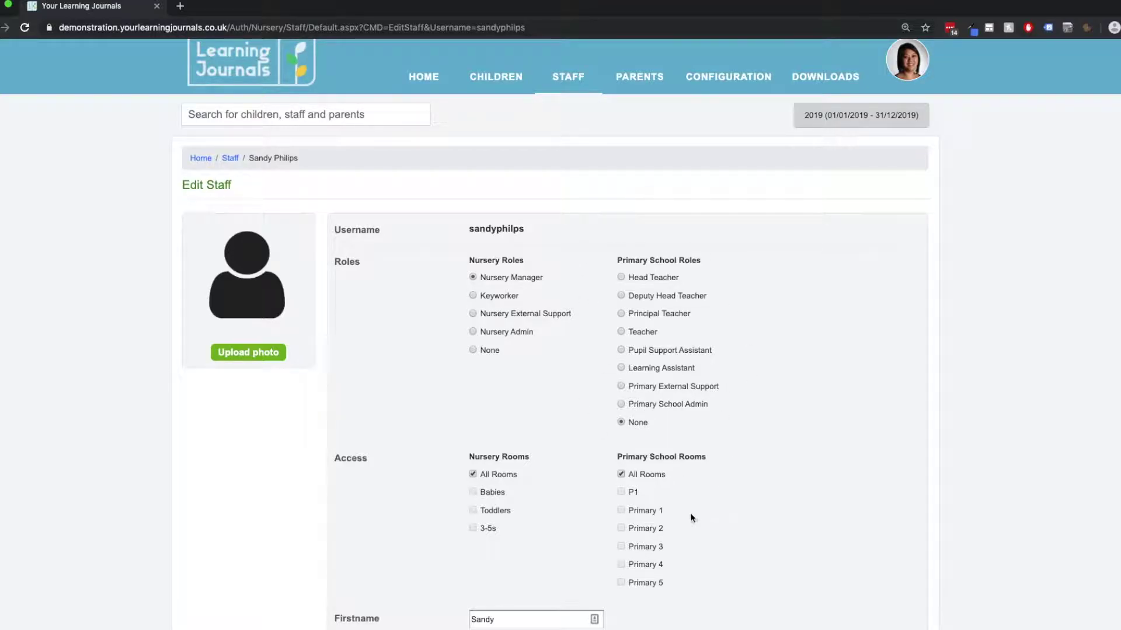
{"action": "scroll", "coordinate": [698, 505], "scroll_direction": "down", "scroll_amount": 5}
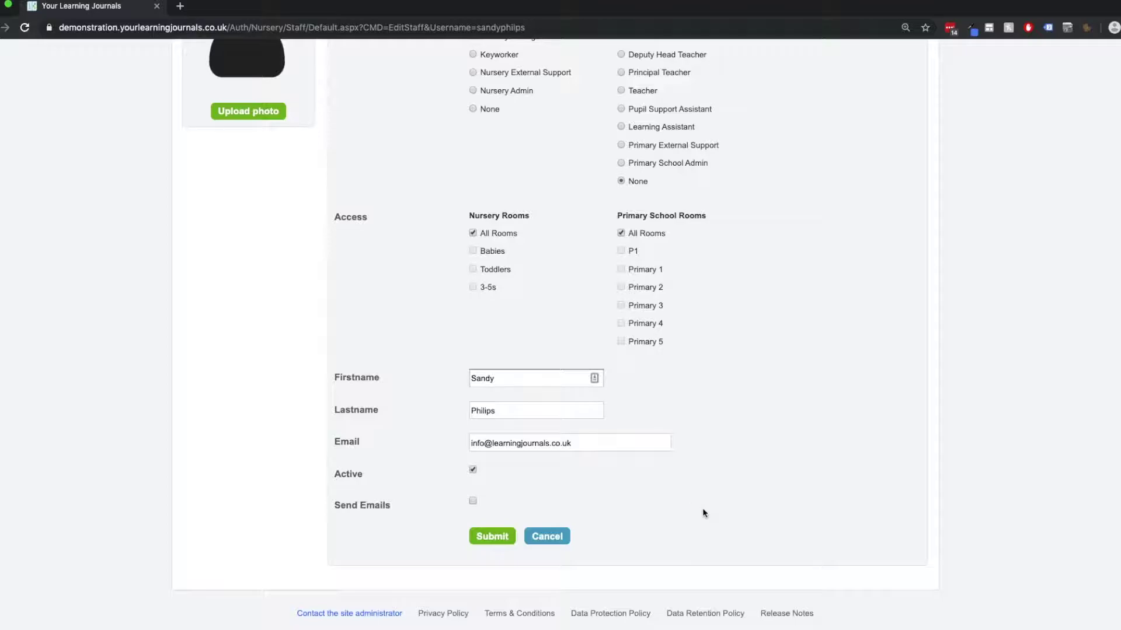
{"action": "scroll", "coordinate": [683, 525], "scroll_direction": "up", "scroll_amount": 1}
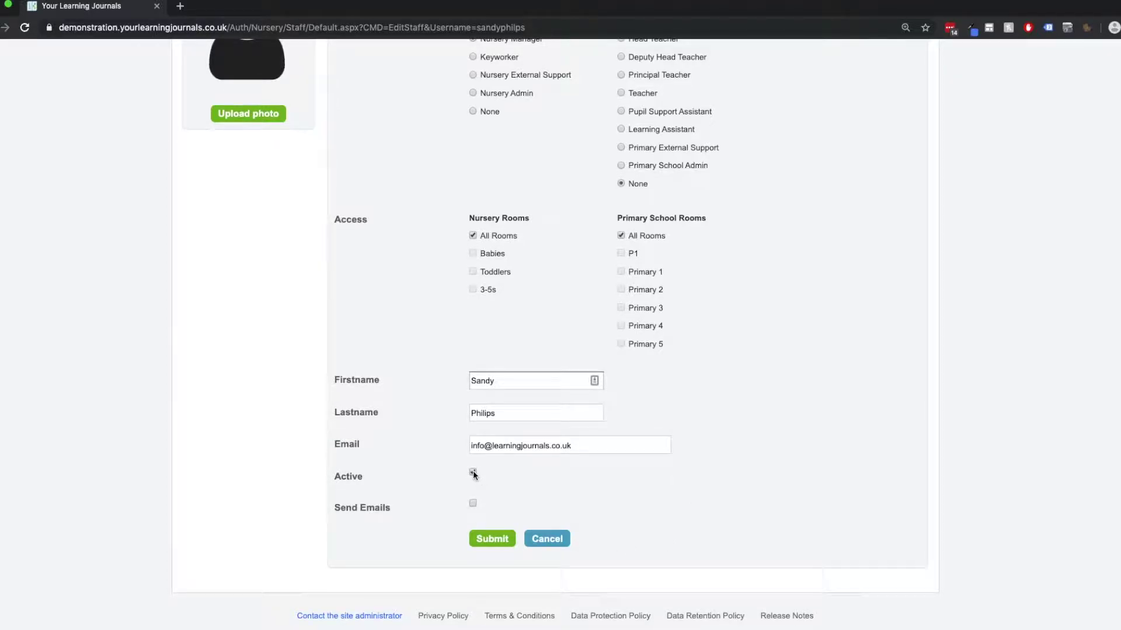
{"action": "left_click", "coordinate": [482, 539]}
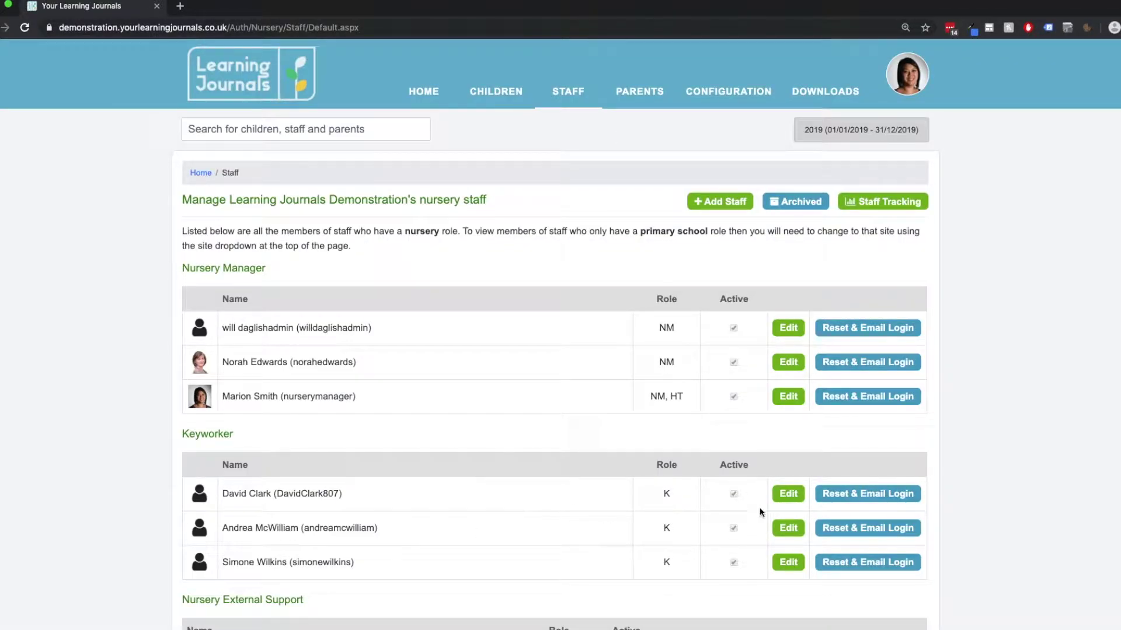
- Open the archived staff list and request permanent deletion of the newly archived nursery manager, cancelling at the confirmation
{"action": "left_click", "coordinate": [796, 213]}
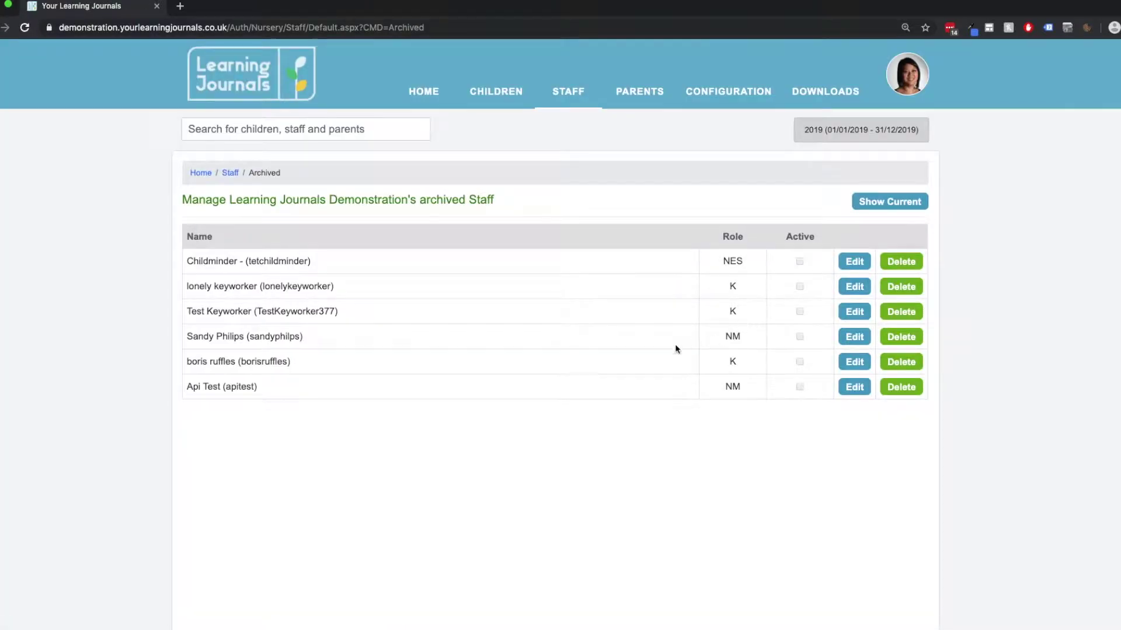
{"action": "scroll", "coordinate": [294, 273], "scroll_direction": "down", "scroll_amount": 1}
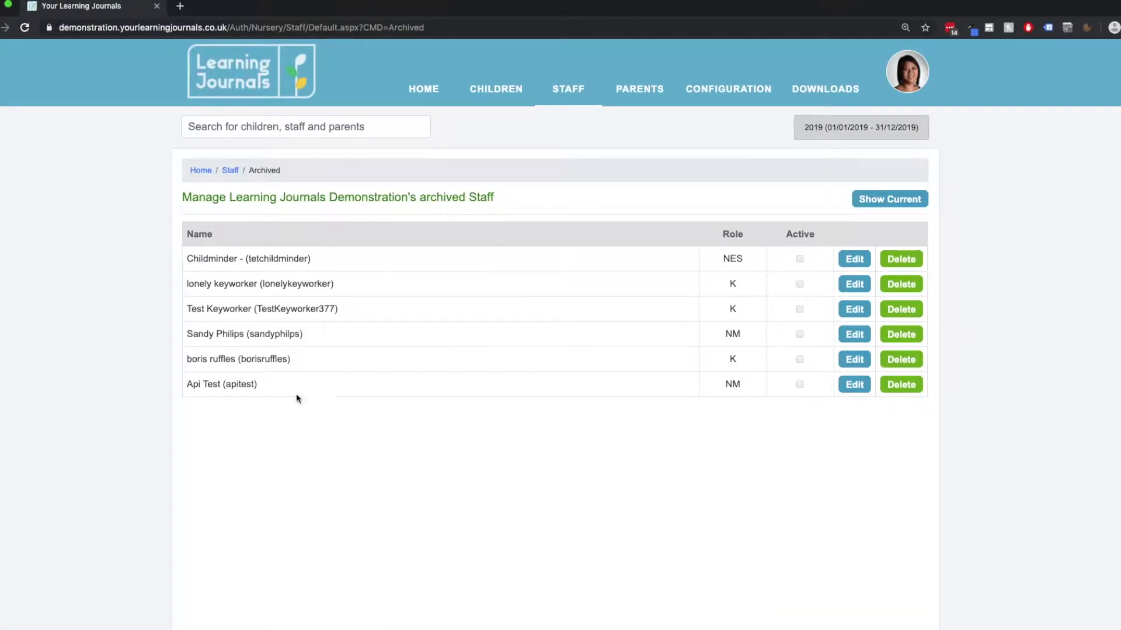
{"action": "left_click", "coordinate": [897, 341]}
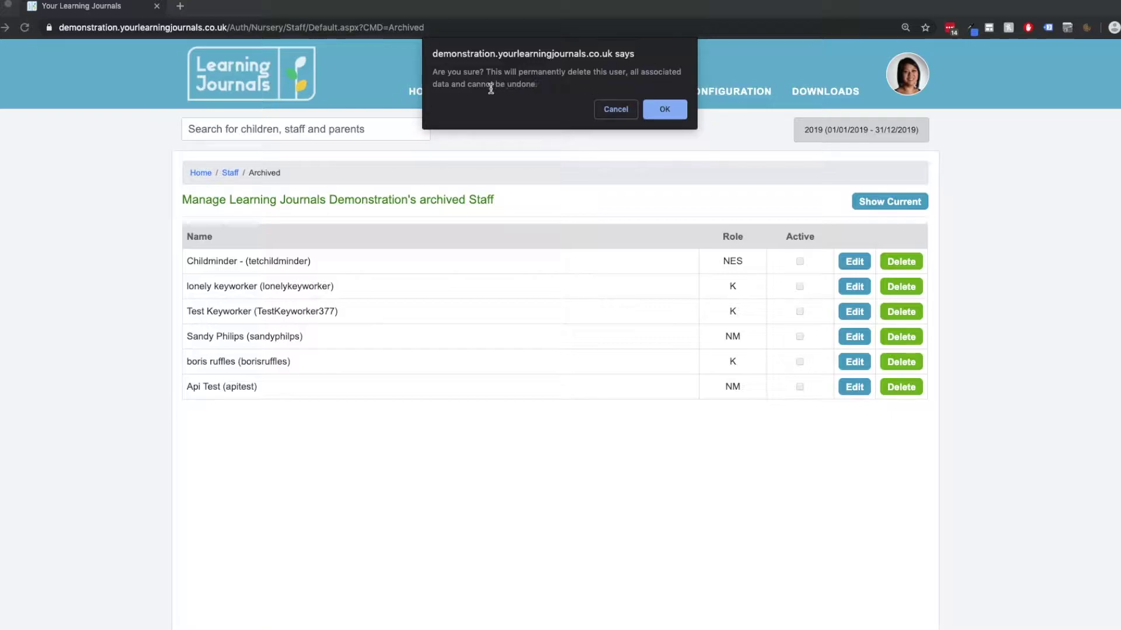
{"action": "left_click", "coordinate": [611, 111]}
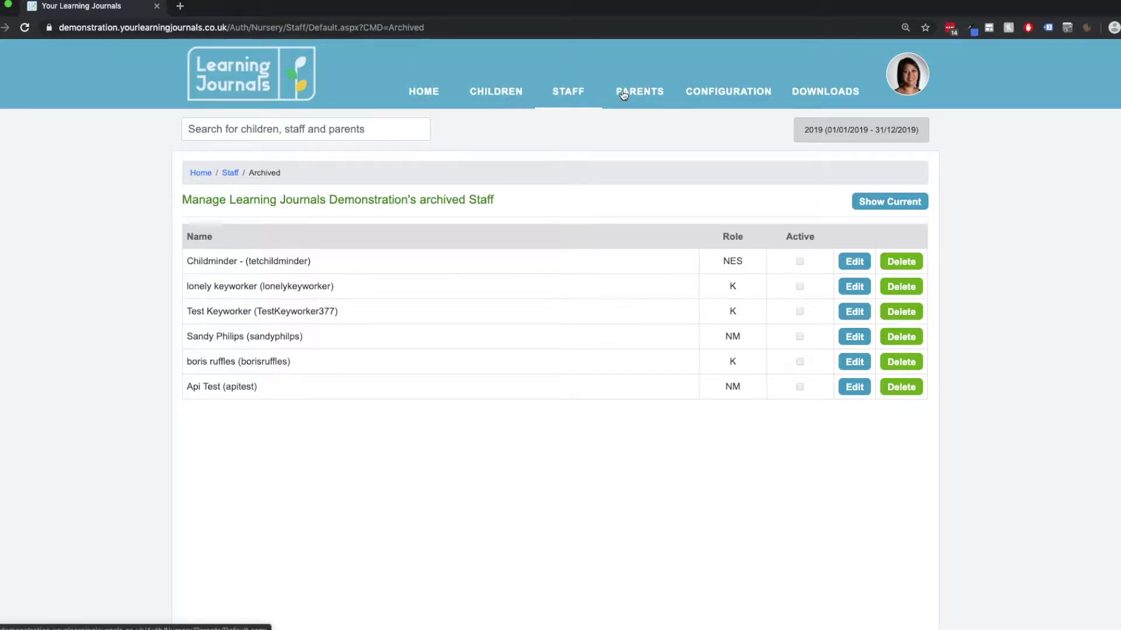
- Archive the tenth parent in the parents list by making their record inactive and submitting it
{"action": "left_click", "coordinate": [628, 97]}
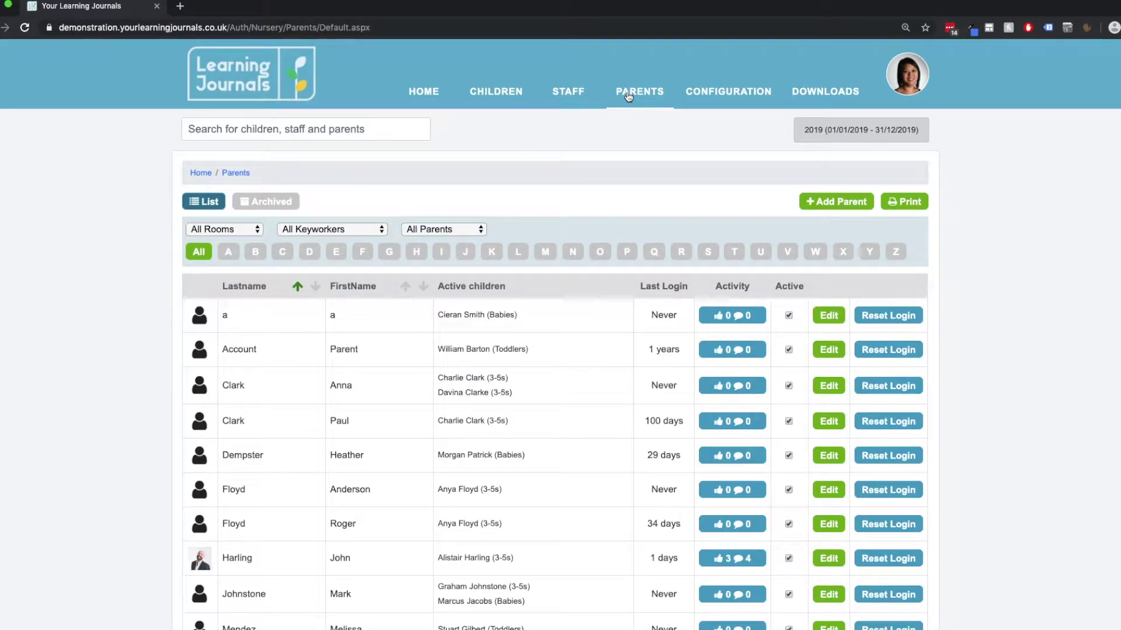
{"action": "scroll", "coordinate": [660, 290], "scroll_direction": "down", "scroll_amount": 5}
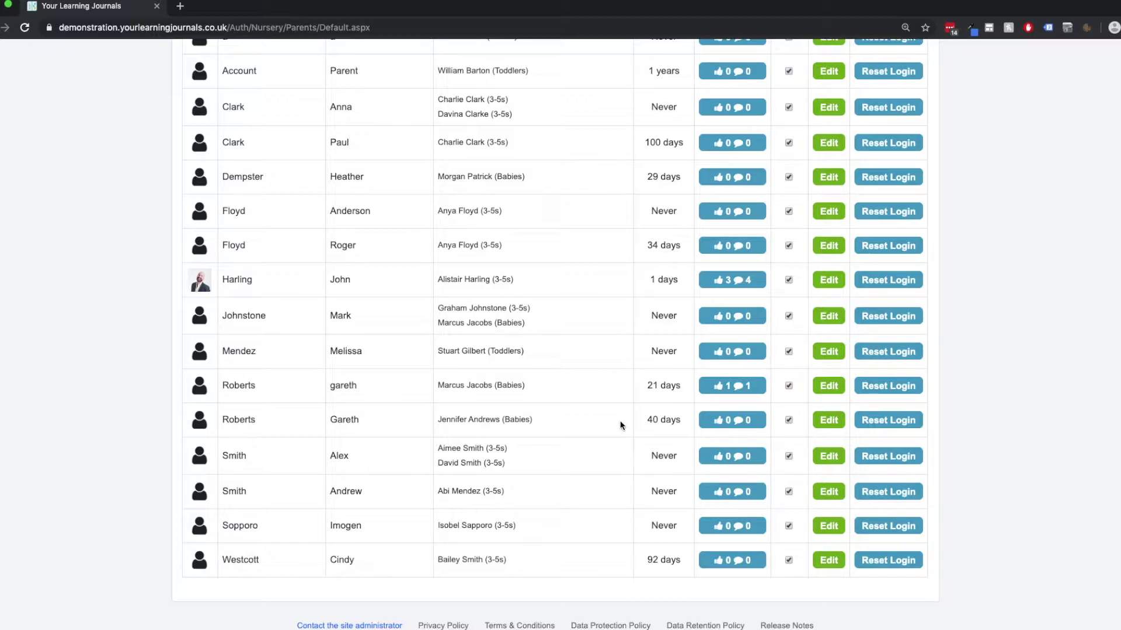
{"action": "scroll", "coordinate": [874, 383], "scroll_direction": "down", "scroll_amount": 1}
{"action": "left_click", "coordinate": [837, 344]}
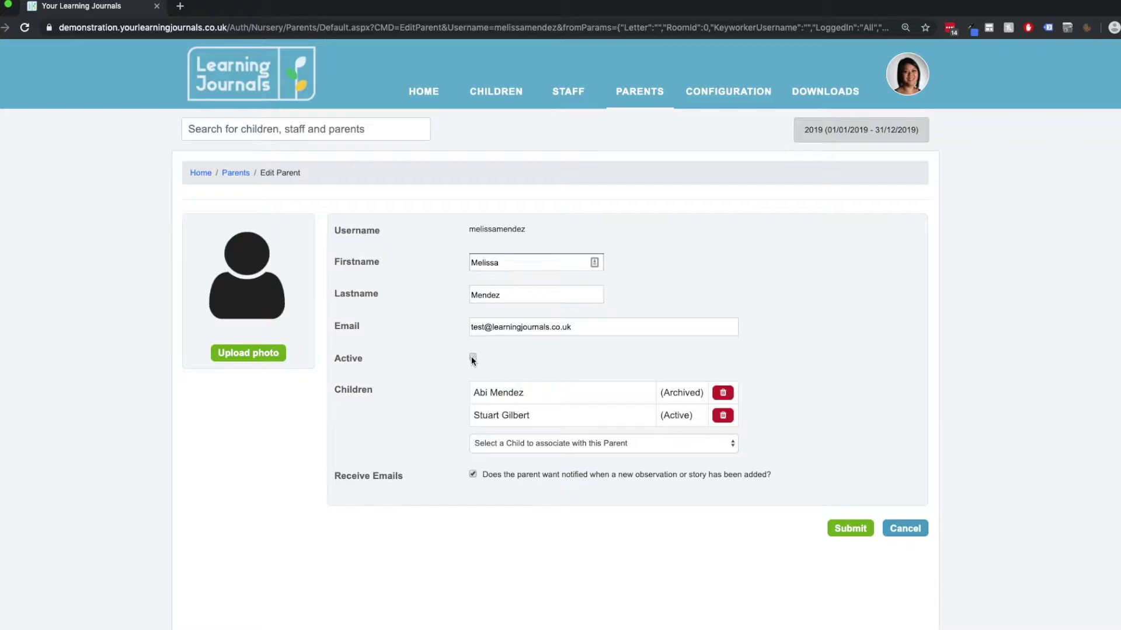
{"action": "left_click", "coordinate": [835, 532]}
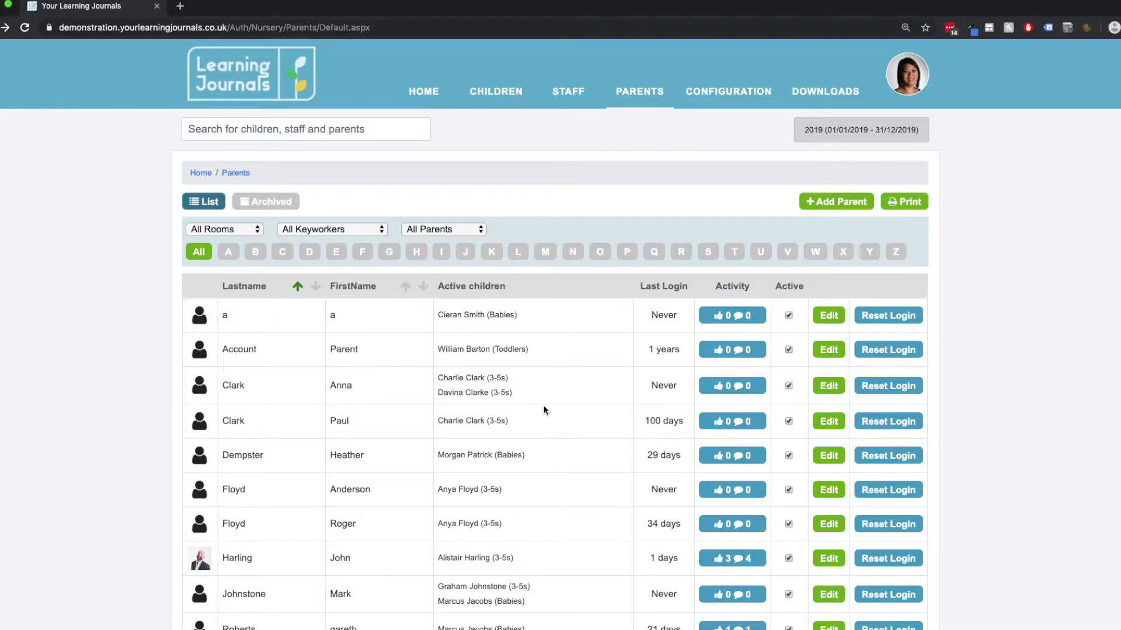
- Open the archived parents list and examine the entries and the actions offered for them
{"action": "left_click", "coordinate": [263, 208]}
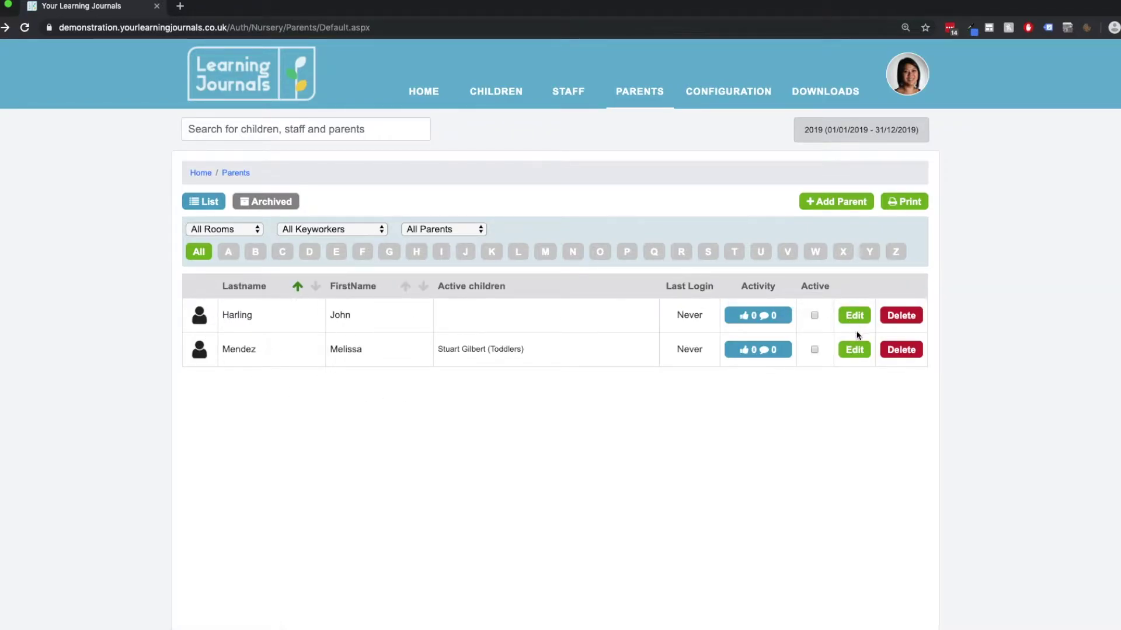
{"action": "scroll", "coordinate": [858, 350], "scroll_direction": "down", "scroll_amount": 1}
{"action": "scroll", "coordinate": [894, 369], "scroll_direction": "up", "scroll_amount": 1}
{"action": "scroll", "coordinate": [513, 324], "scroll_direction": "down", "scroll_amount": 1}
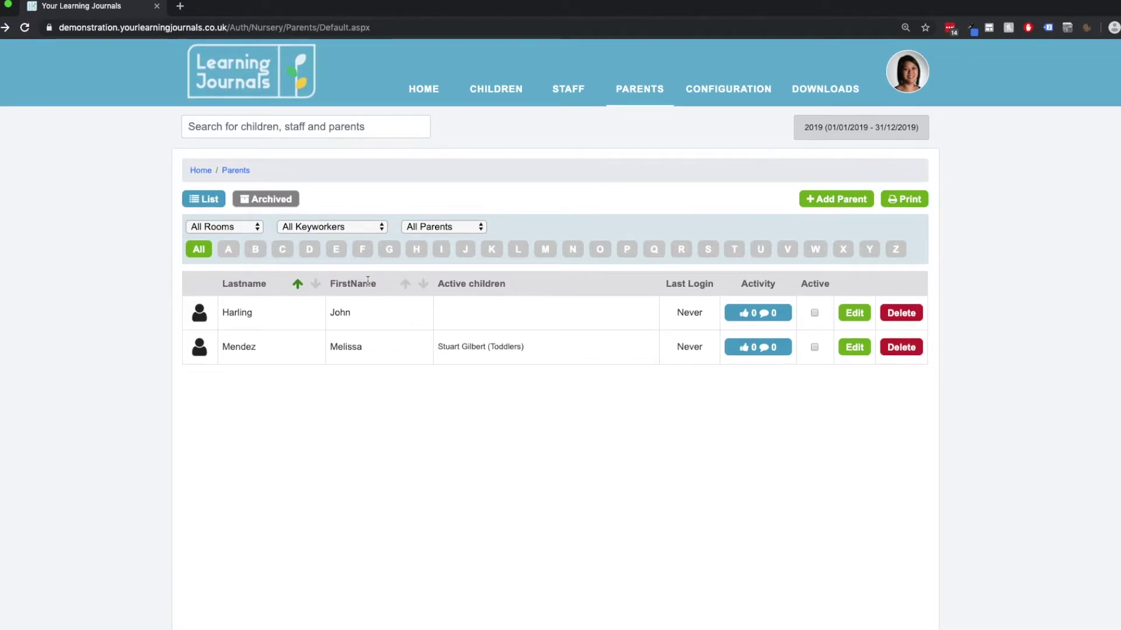
{"action": "scroll", "coordinate": [525, 274], "scroll_direction": "up", "scroll_amount": 1}
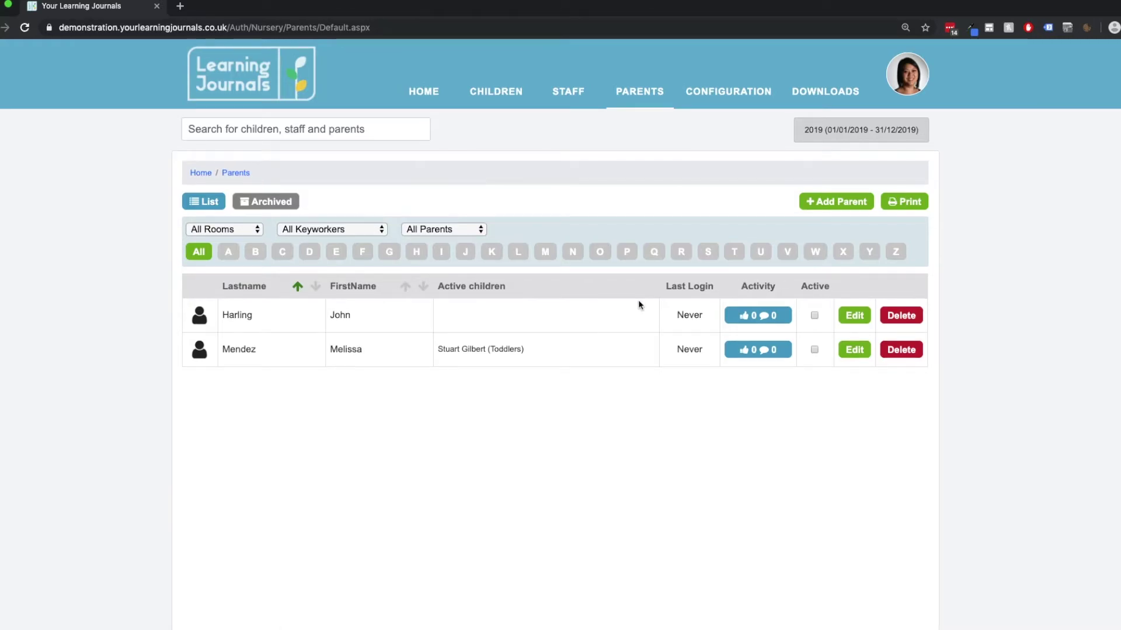